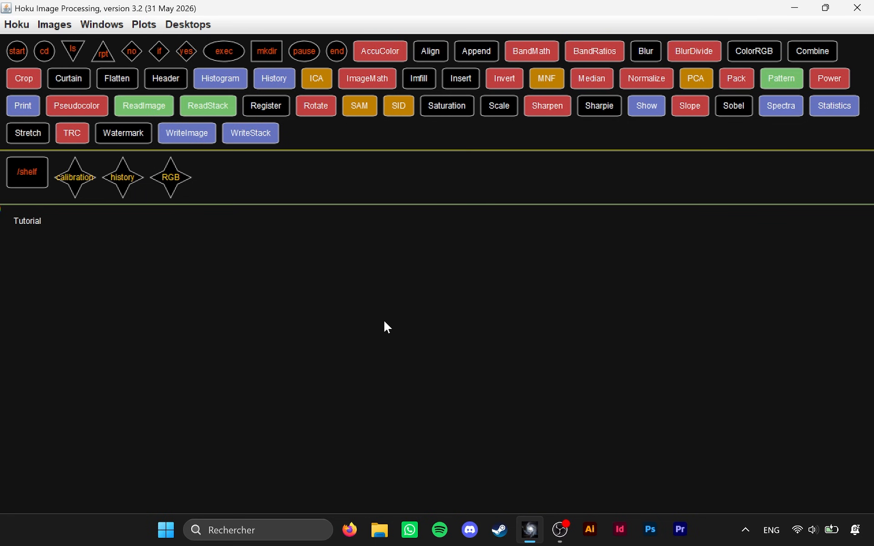
Place an ImageMath process in the Tutorial workspace and set its operation to sub.
left_click_drag(372, 82, 419, 348)
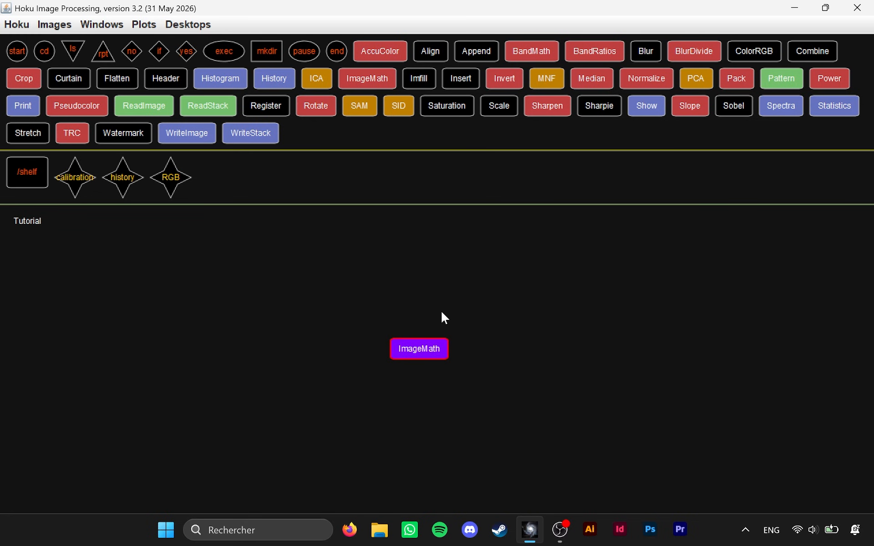
double_click(438, 351)
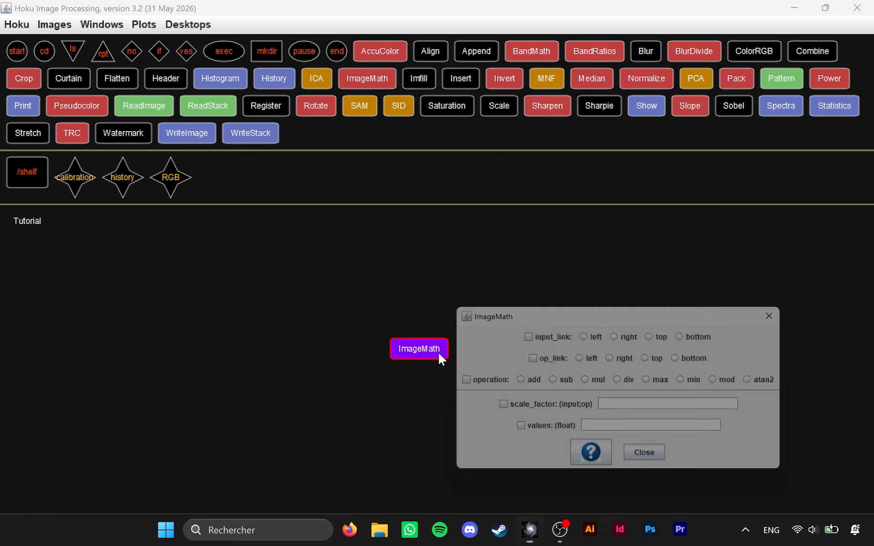
left_click(559, 385)
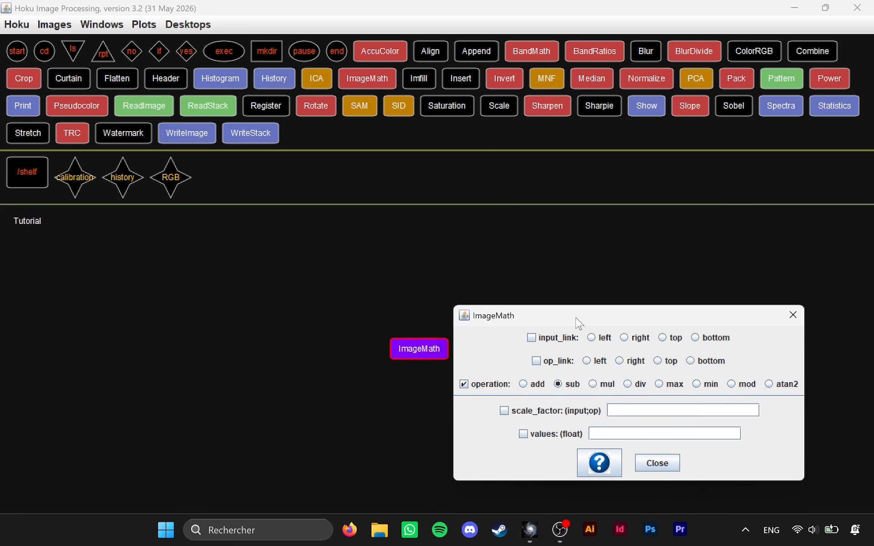
left_click_drag(577, 323, 606, 276)
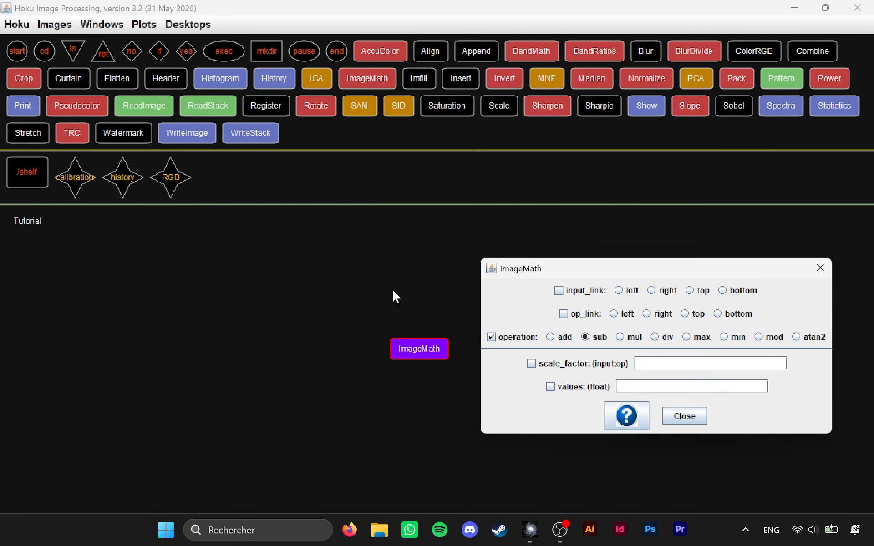
left_click(683, 416)
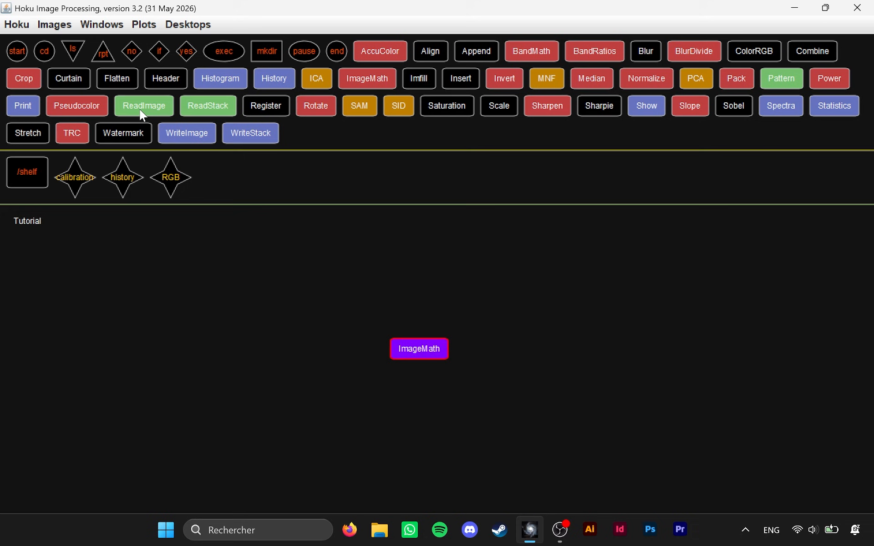
Attach a ReadImage process to the left of ImageMath and a duplicate of it above ImageMath.
left_click_drag(143, 111, 361, 344)
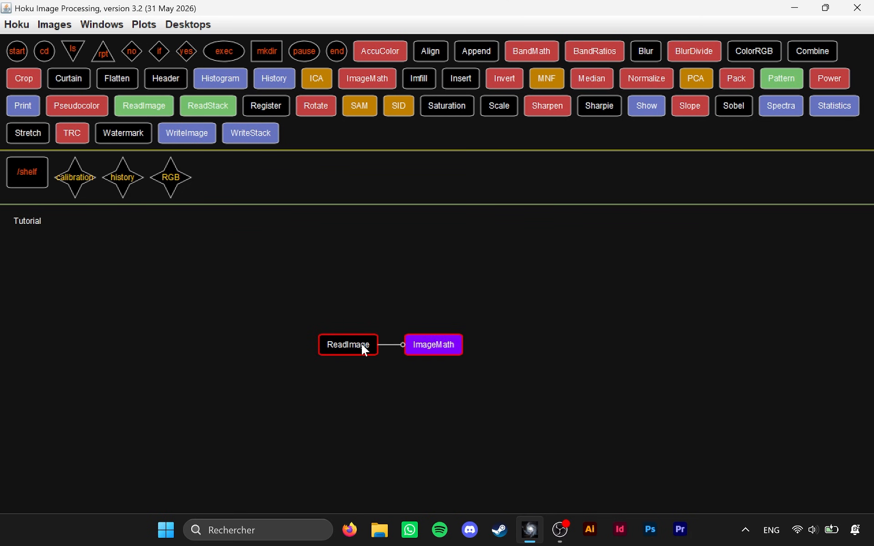
right_click(362, 347)
left_click(380, 381)
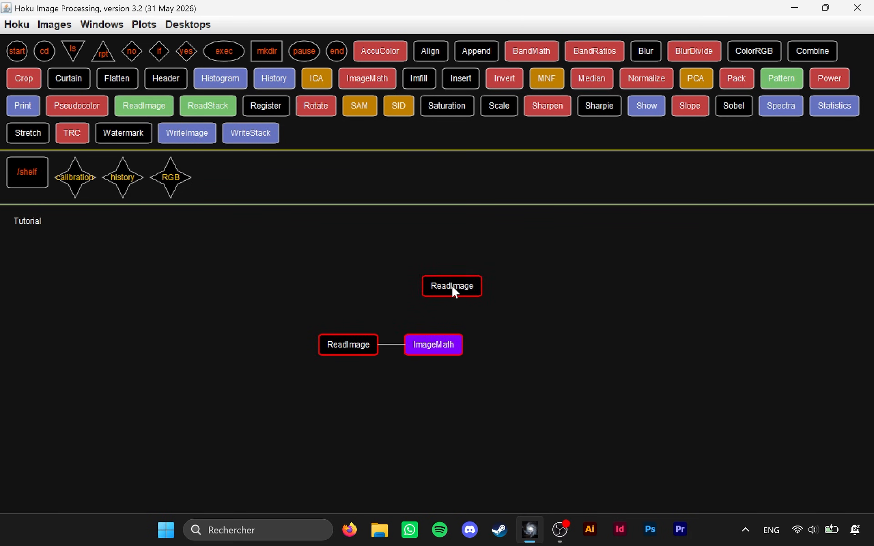
left_click(453, 297)
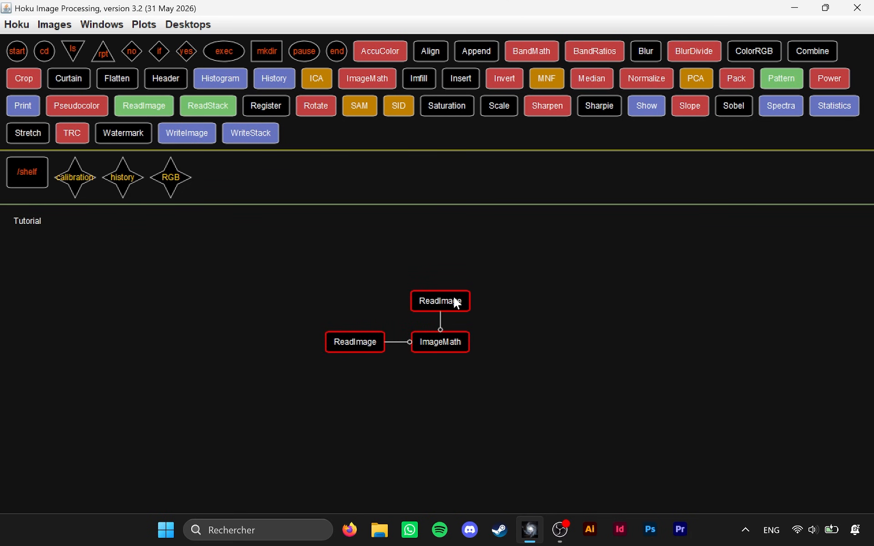
Set the filename of the ReadImage left of ImageMath to Schaffhausen_Min_67_91bv-01-M0365UV_F.tif.
double_click(415, 306)
left_click_drag(539, 319, 561, 260)
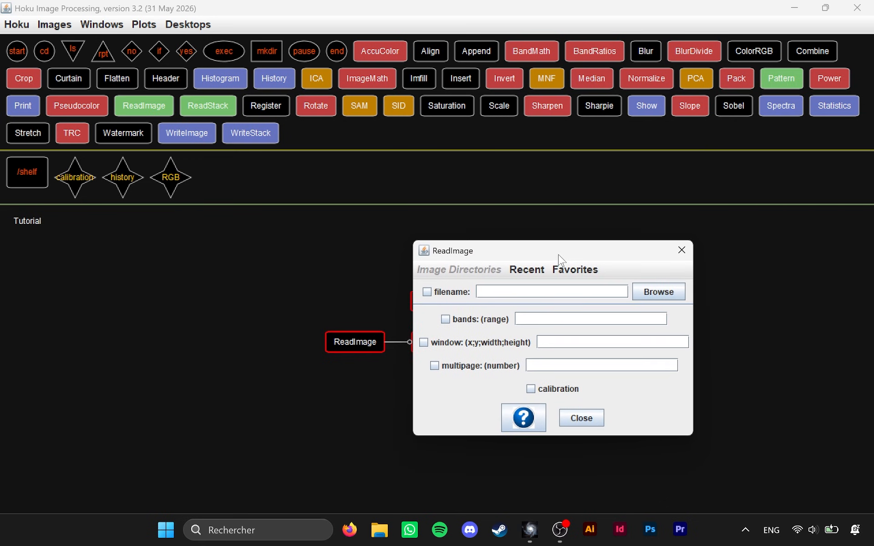
left_click(659, 291)
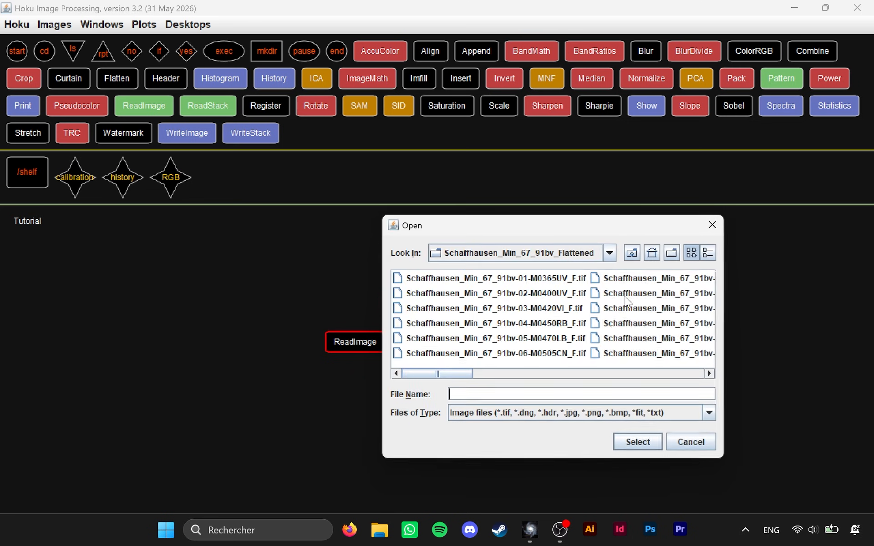
double_click(523, 278)
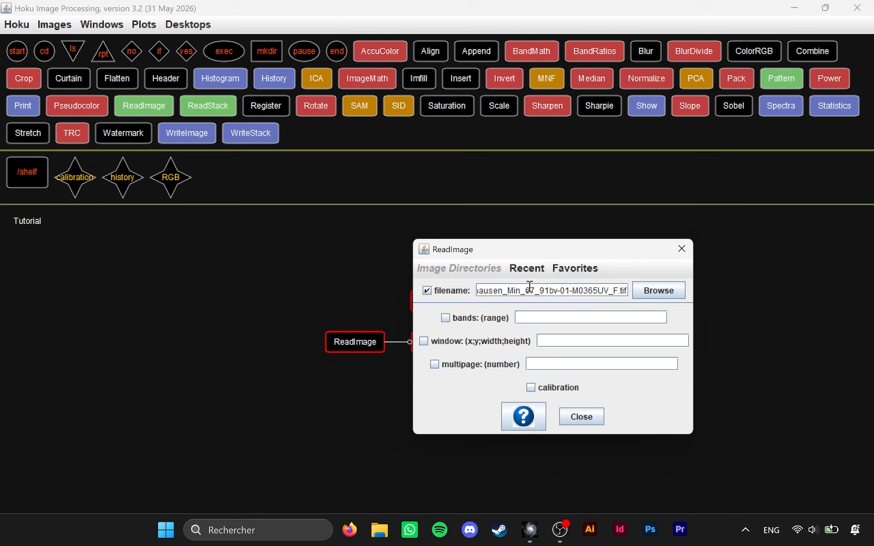
left_click(580, 416)
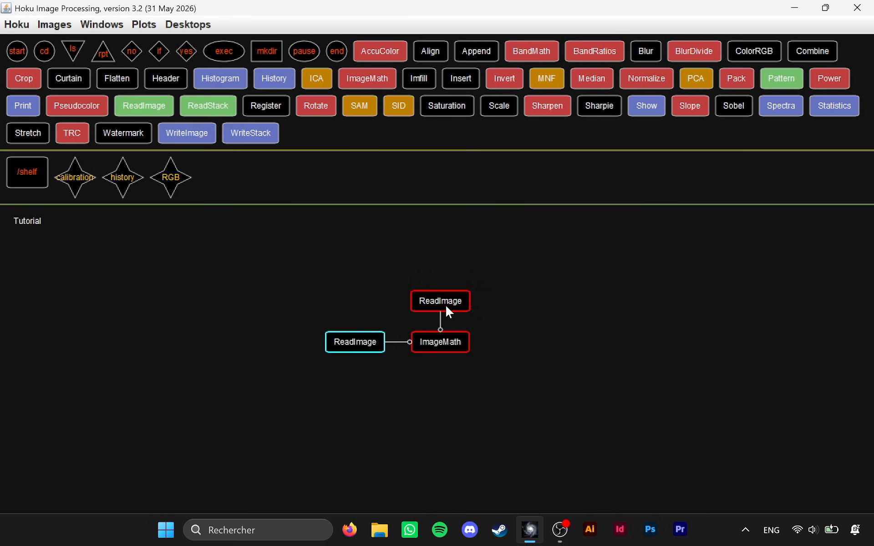
Set the filename of the ReadImage above ImageMath to Schaffhausen_Min_67_91bv-10-M0630RD_F.tif.
double_click(446, 306)
left_click(720, 306)
left_click_drag(592, 243, 542, 244)
scroll(555, 337, "right", 2)
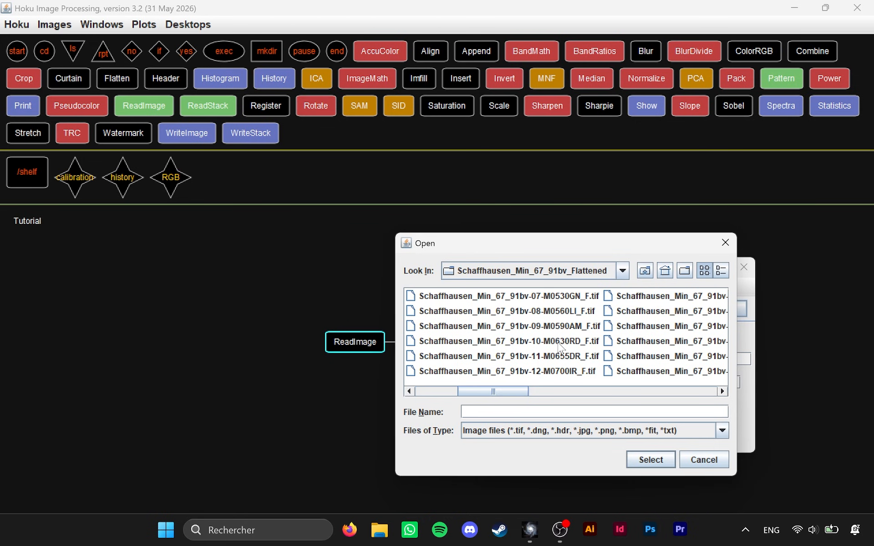
double_click(557, 341)
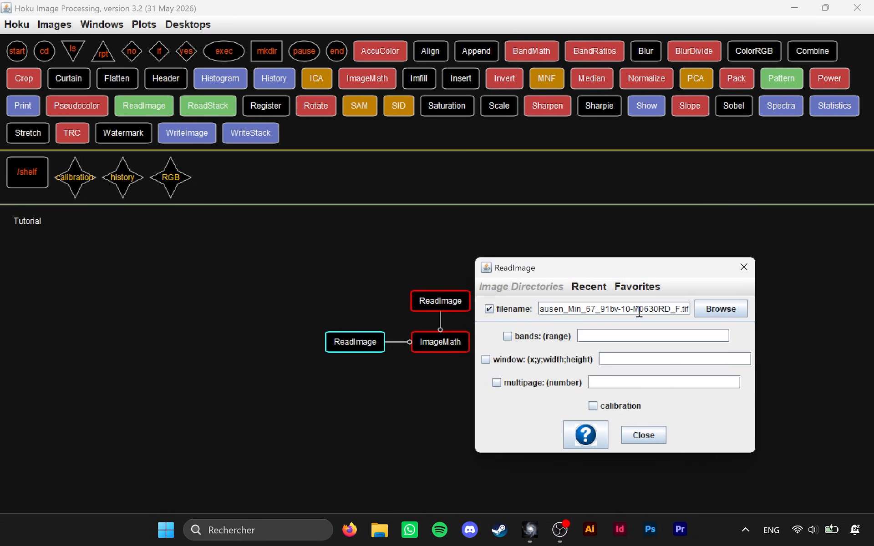
left_click(643, 435)
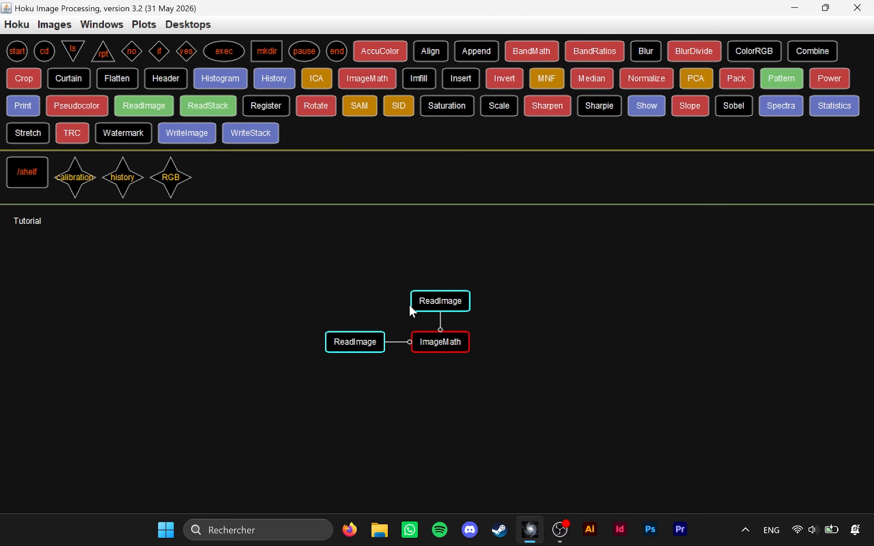
Set ImageMath's input_link to left and its op_link to top.
double_click(457, 341)
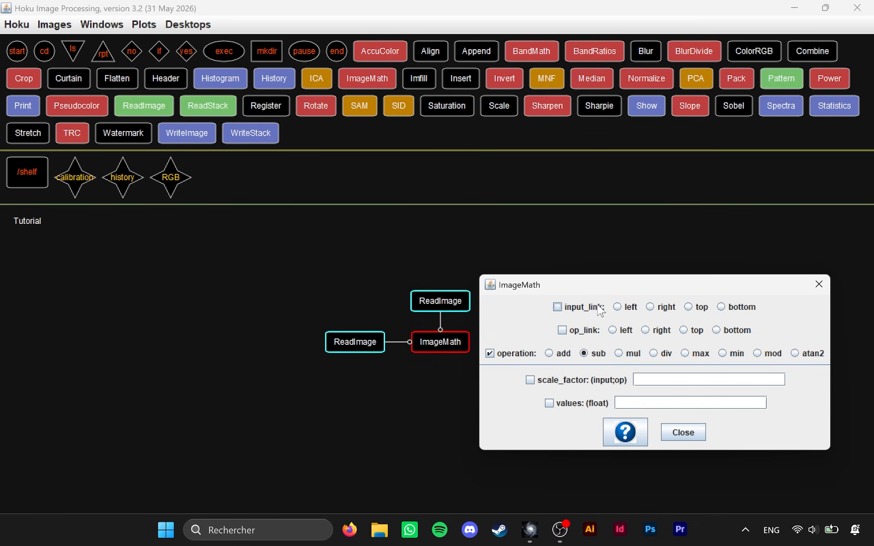
left_click(625, 309)
left_click(685, 332)
left_click(692, 432)
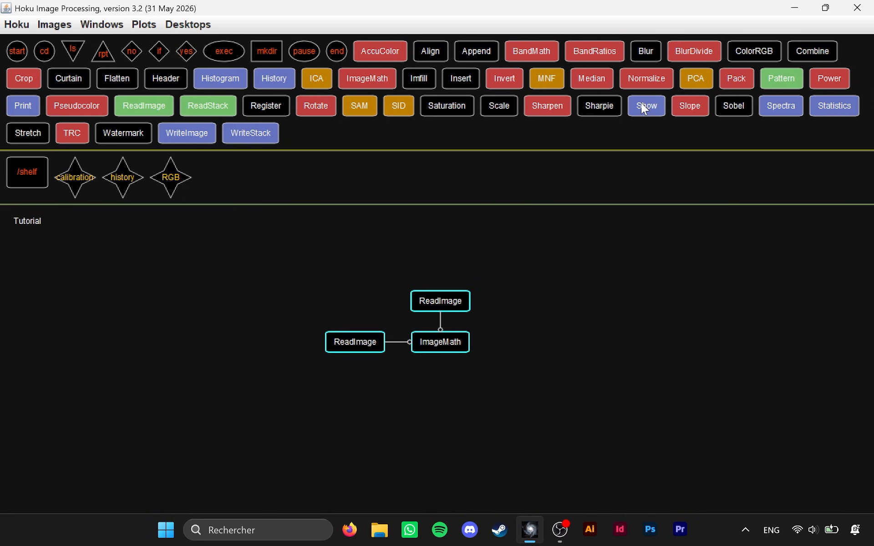
Attach a Show process to the right of ImageMath.
left_click_drag(645, 109, 500, 363)
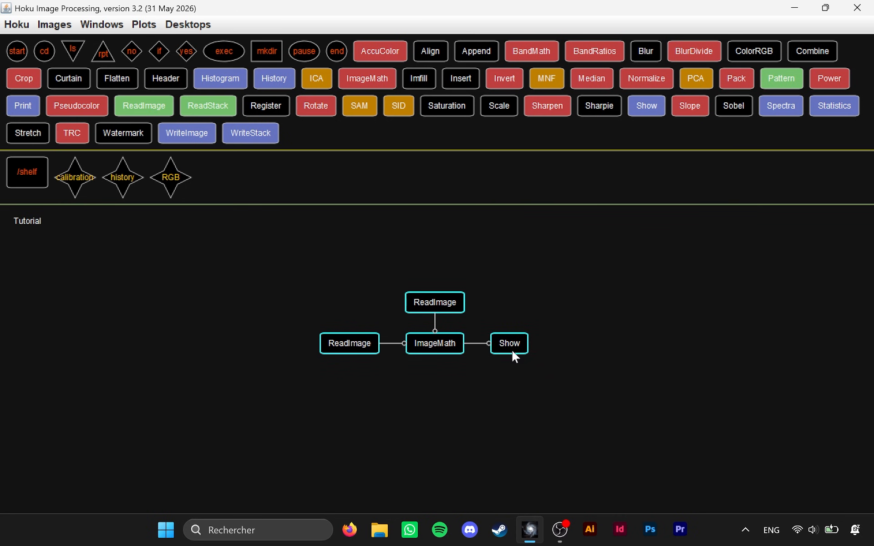
left_click(511, 351)
left_click(698, 429)
Duplicate the Show process and insert one copy between each ReadImage and ImageMath.
right_click(506, 347)
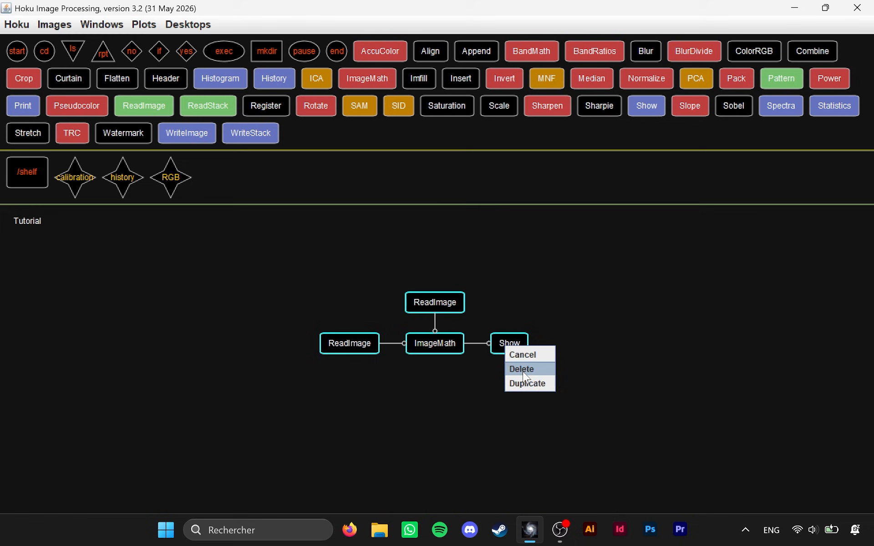
left_click(526, 383)
left_click_drag(542, 327, 444, 318)
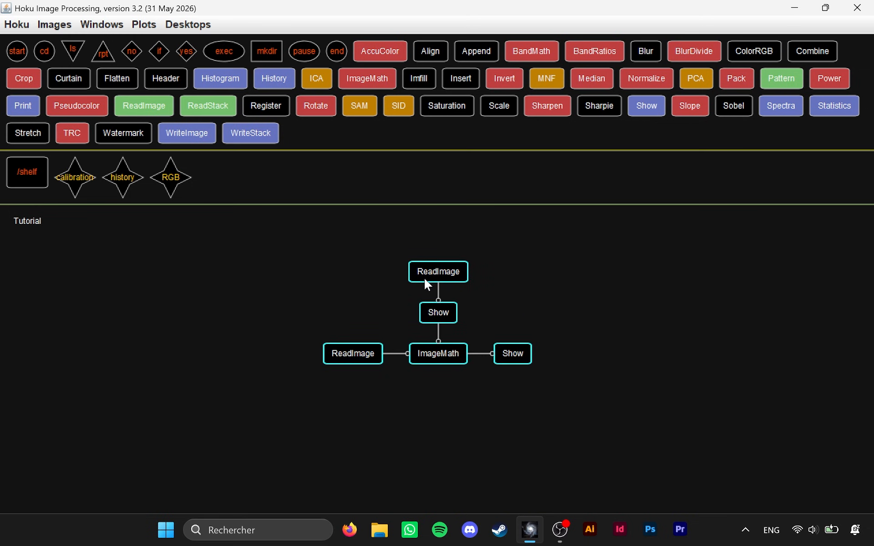
right_click(437, 318)
left_click(455, 354)
left_click_drag(480, 302, 388, 359)
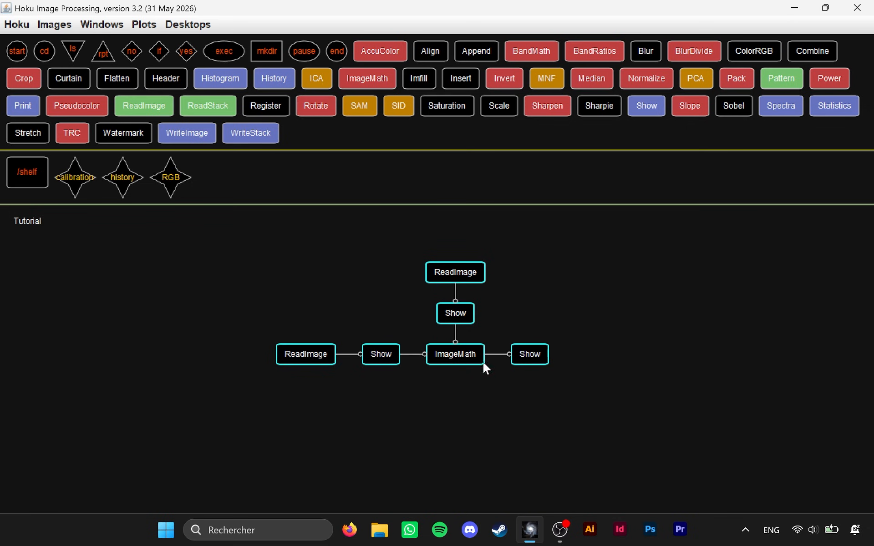
Group all the connected processes into a single tool and run it.
left_click_drag(333, 408, 556, 271)
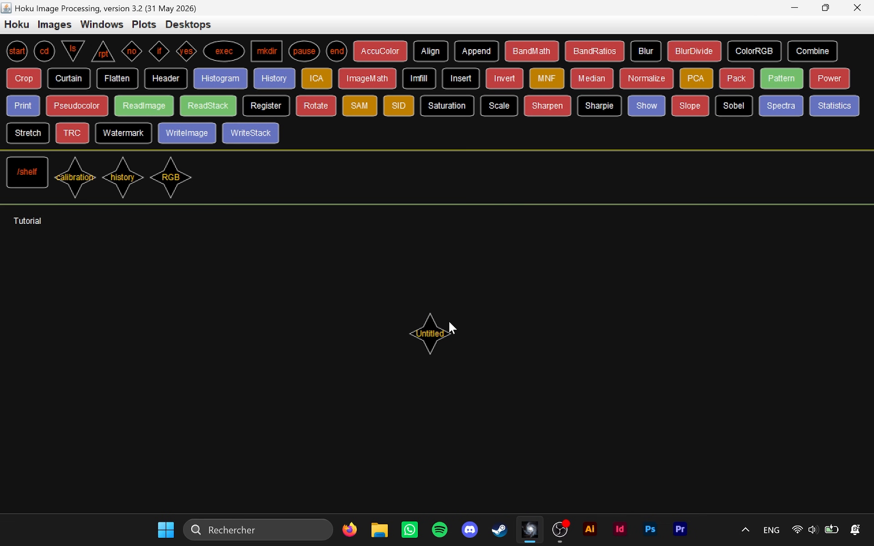
right_click(430, 332)
left_click(455, 412)
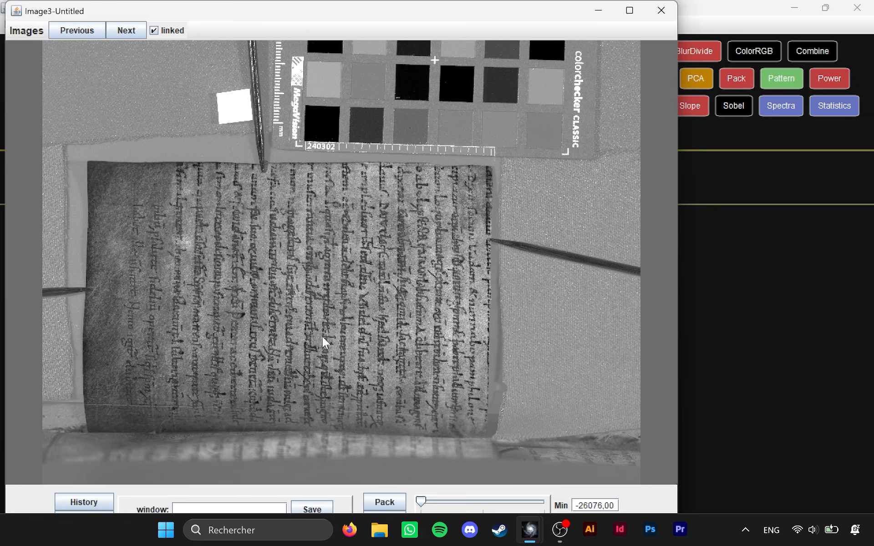
Maximize the subtraction result's window and examine the manuscript's handwriting and ruling up close and as a whole page.
left_click(629, 10)
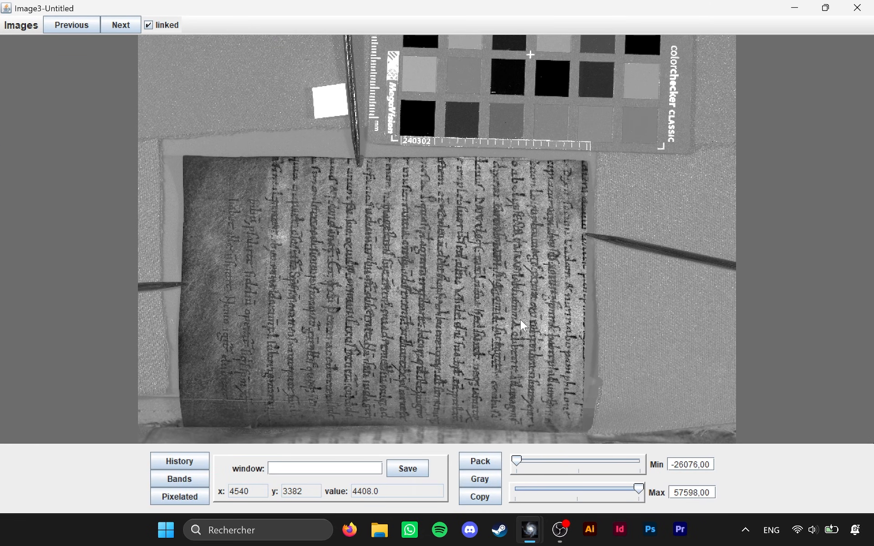
scroll(520, 320, "up", 1)
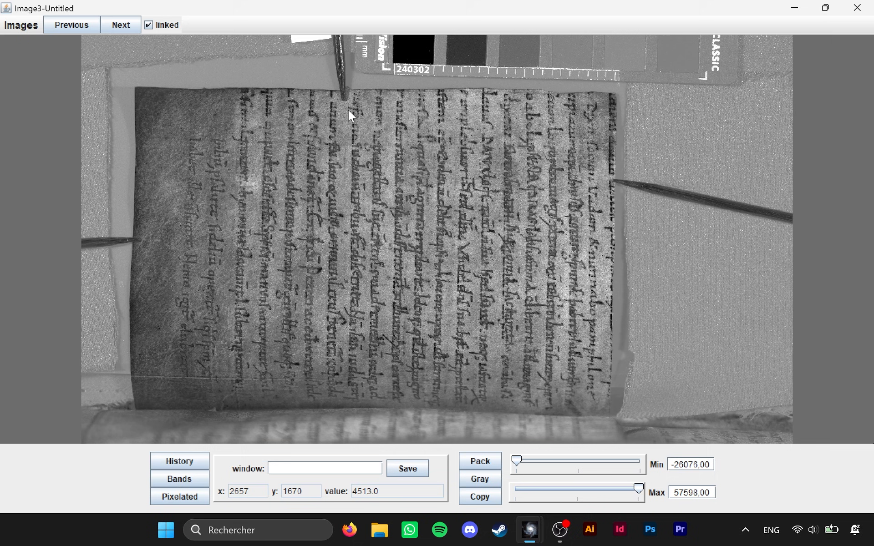
scroll(443, 120, "up", 1)
scroll(444, 132, "up", 1)
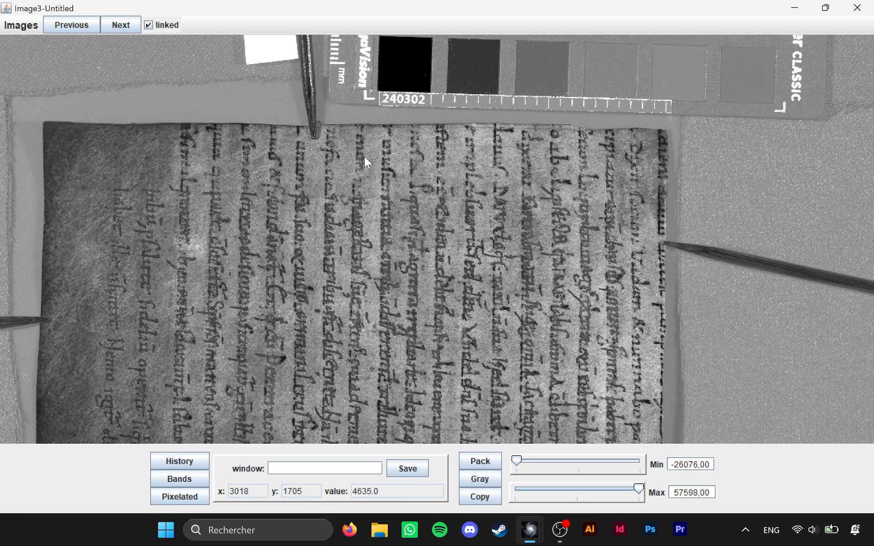
scroll(527, 296, "up", 2)
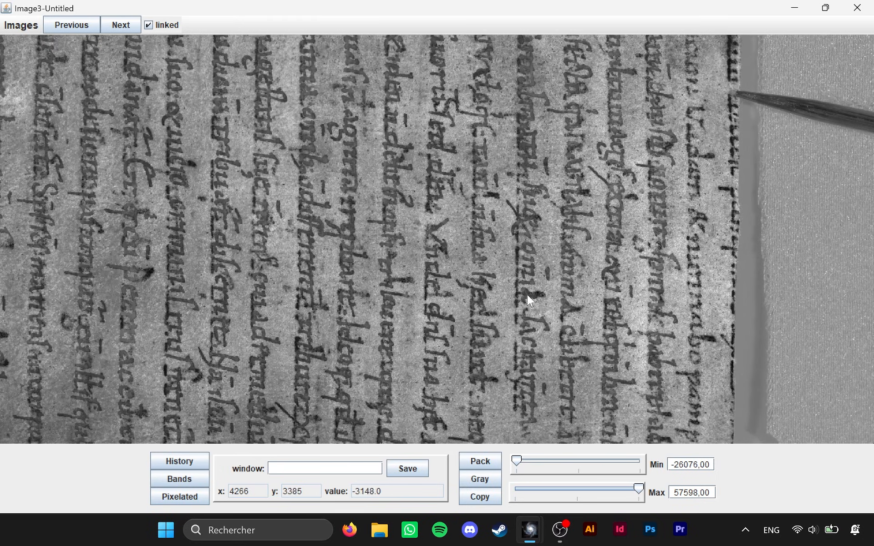
scroll(501, 236, "up", 1)
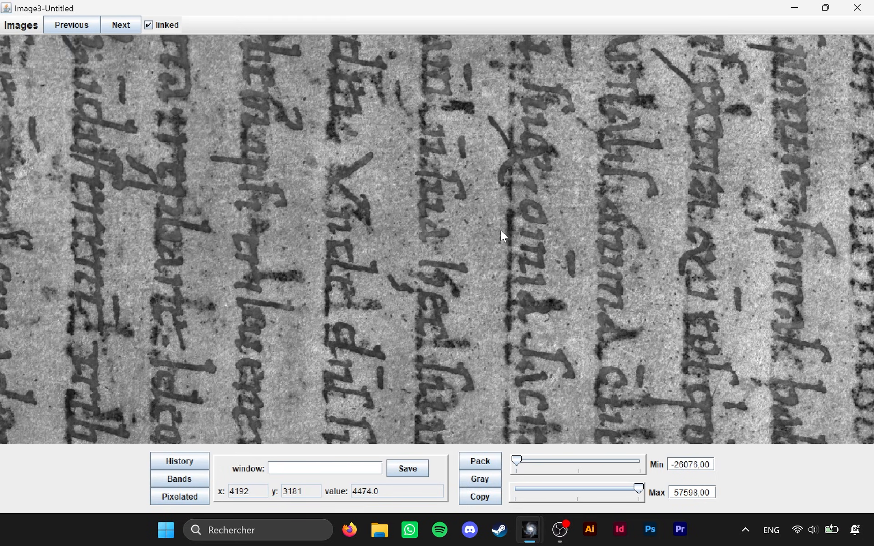
scroll(510, 266, "up", 3)
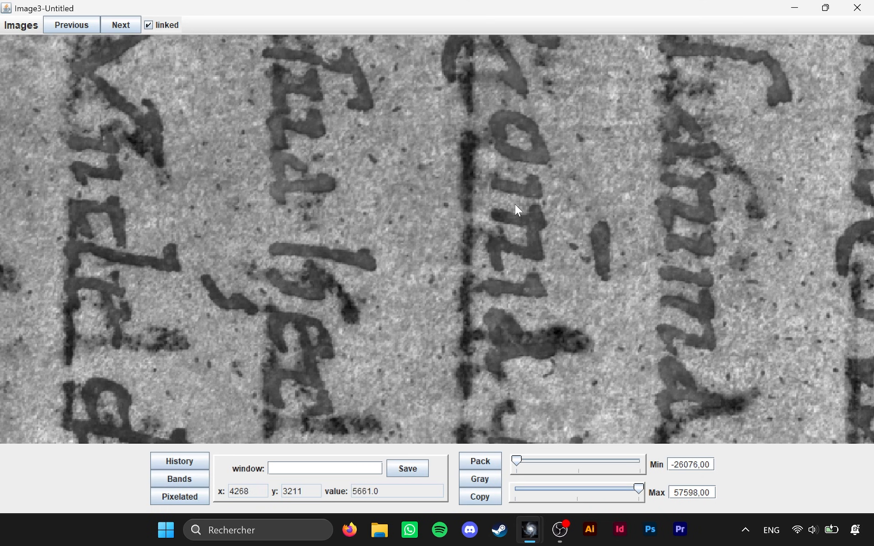
scroll(501, 220, "up", 1)
left_click_drag(518, 106, 488, 233)
left_click_drag(408, 61, 512, 239)
scroll(495, 204, "down", 2)
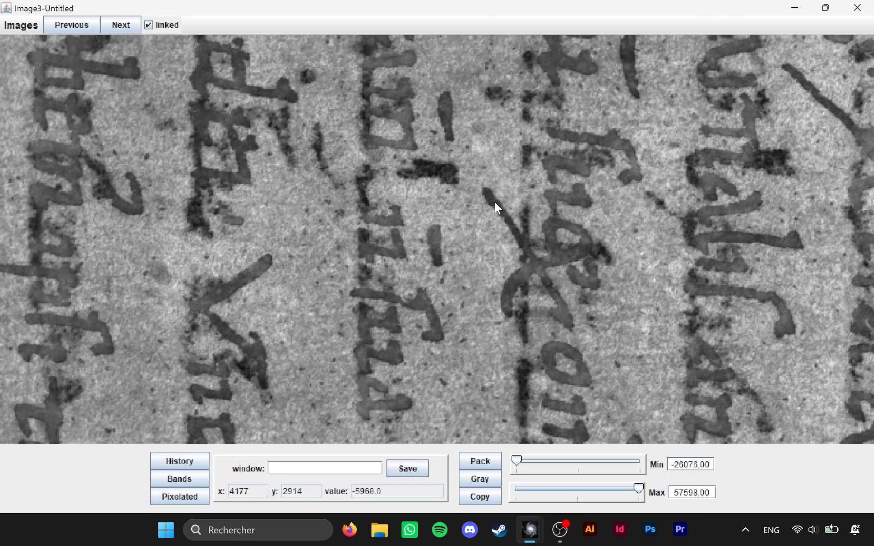
scroll(426, 175, "down", 1)
scroll(428, 180, "down", 4)
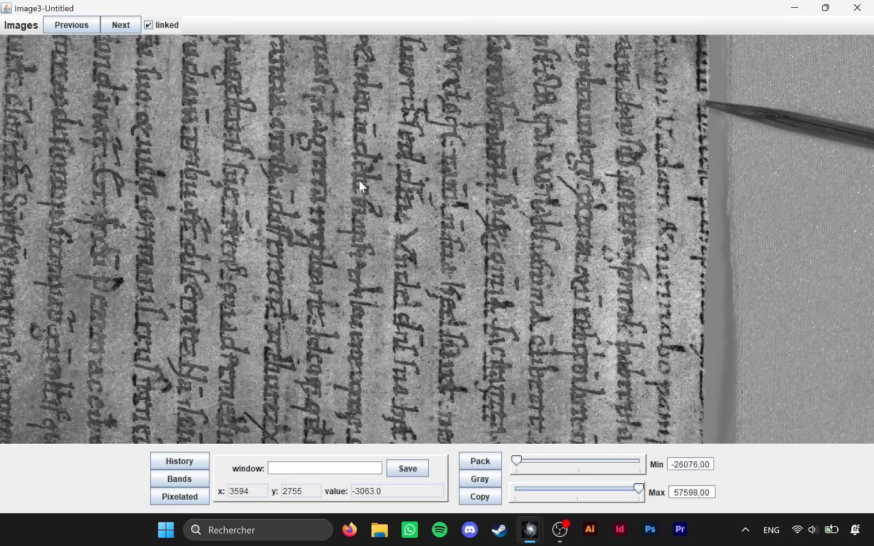
left_click_drag(361, 187, 554, 270)
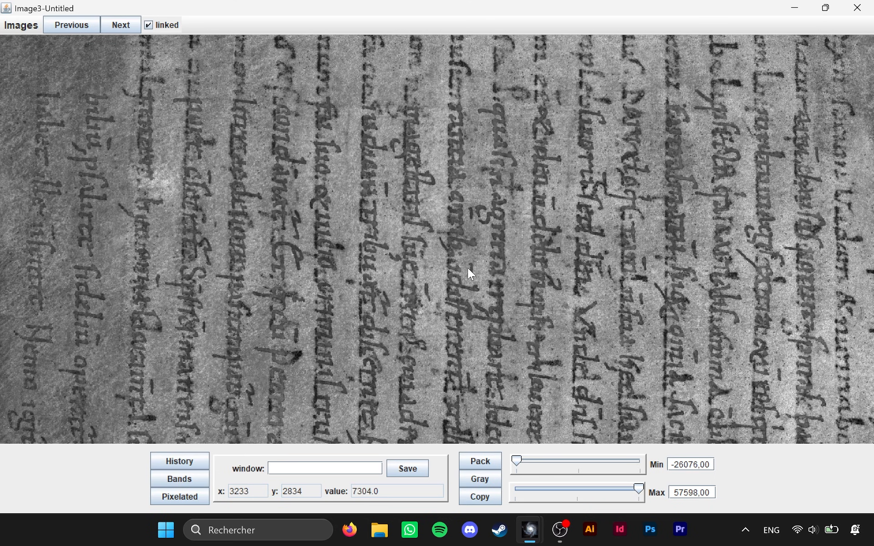
scroll(498, 284, "down", 3)
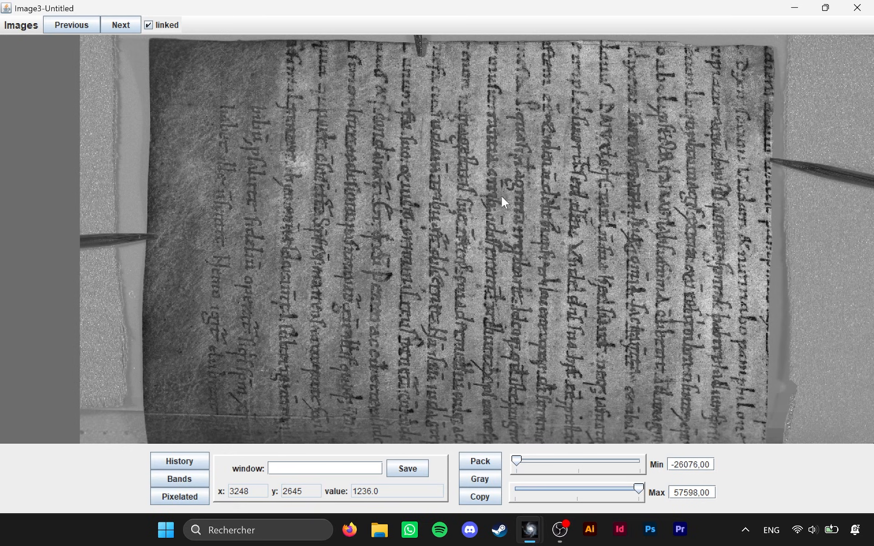
scroll(496, 210, "down", 3)
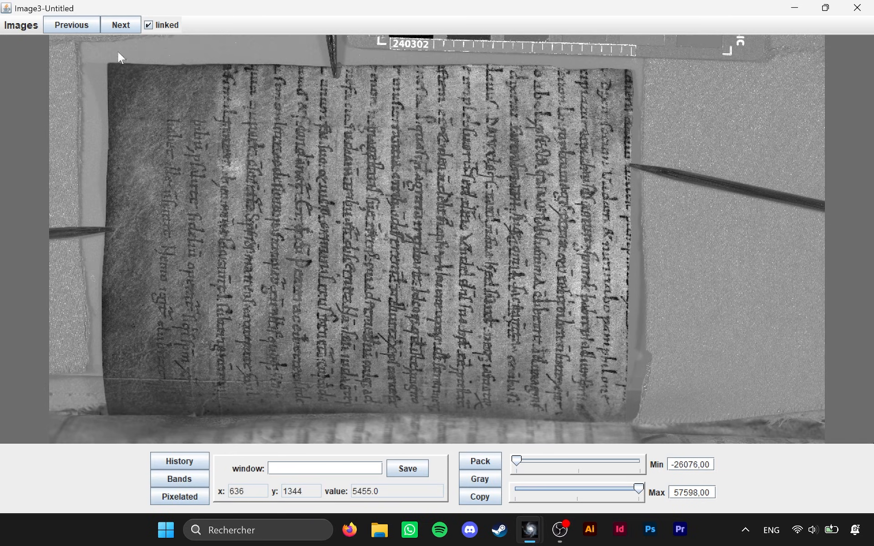
Compare the whole-page 365 nm UV and 630 nm red source images with each other and with the subtraction result.
left_click(81, 24)
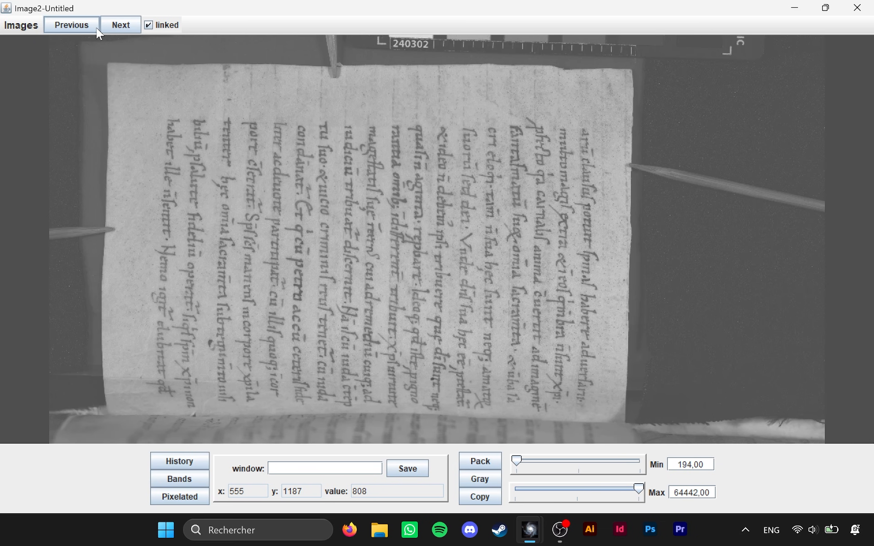
left_click(89, 30)
left_click(831, 10)
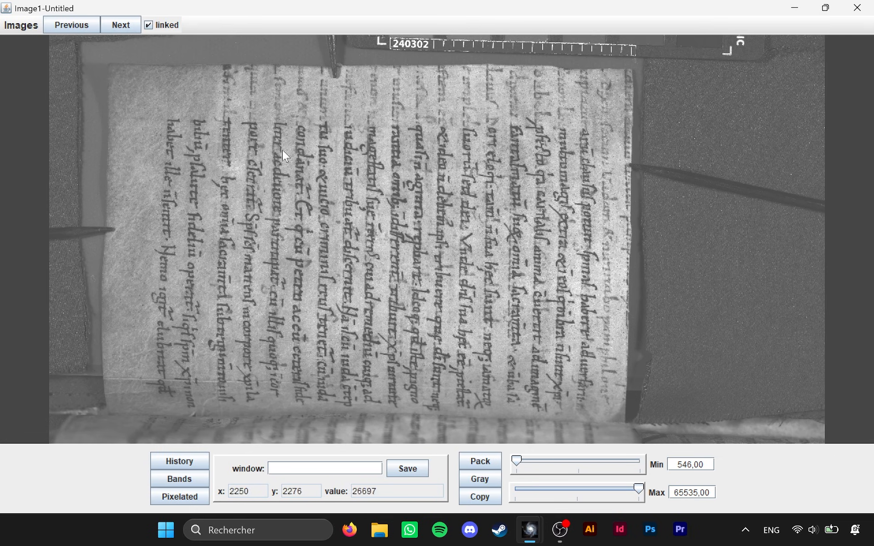
left_click(120, 25)
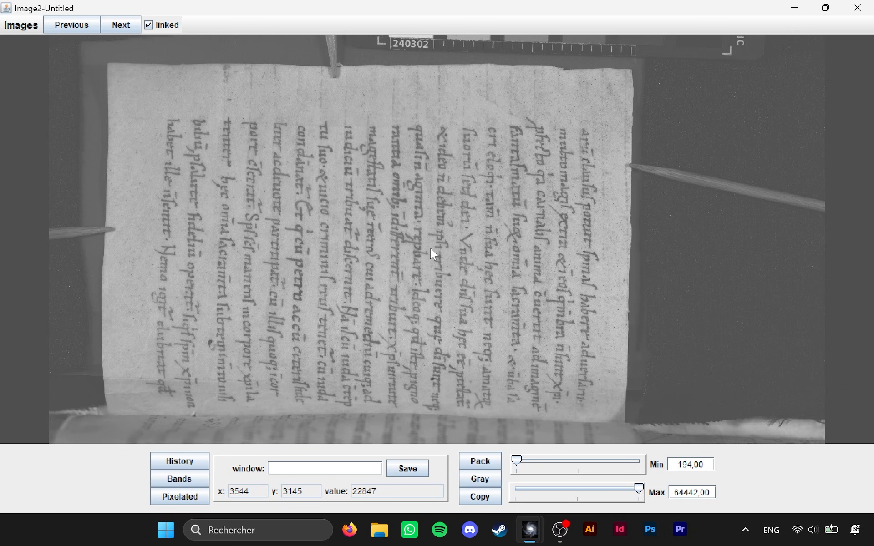
left_click(75, 29)
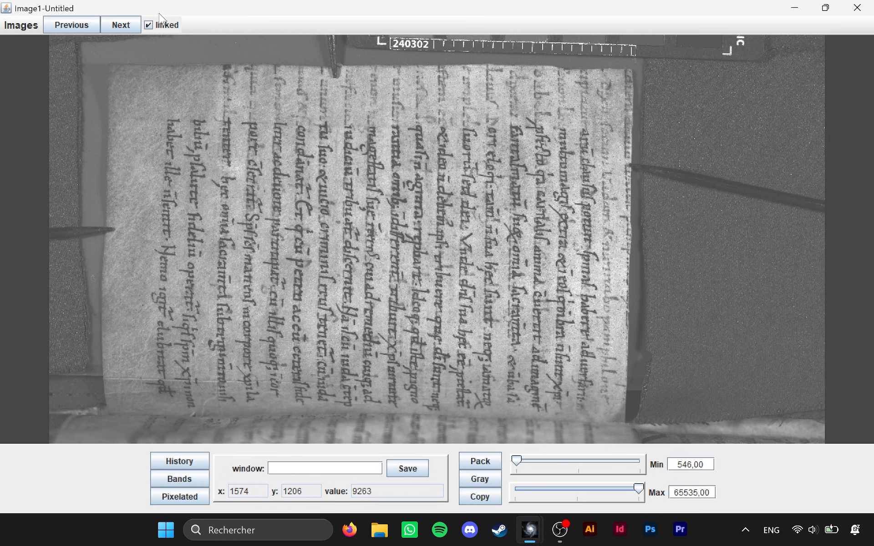
left_click(121, 25)
left_click(73, 25)
left_click(122, 26)
left_click(87, 27)
left_click(86, 26)
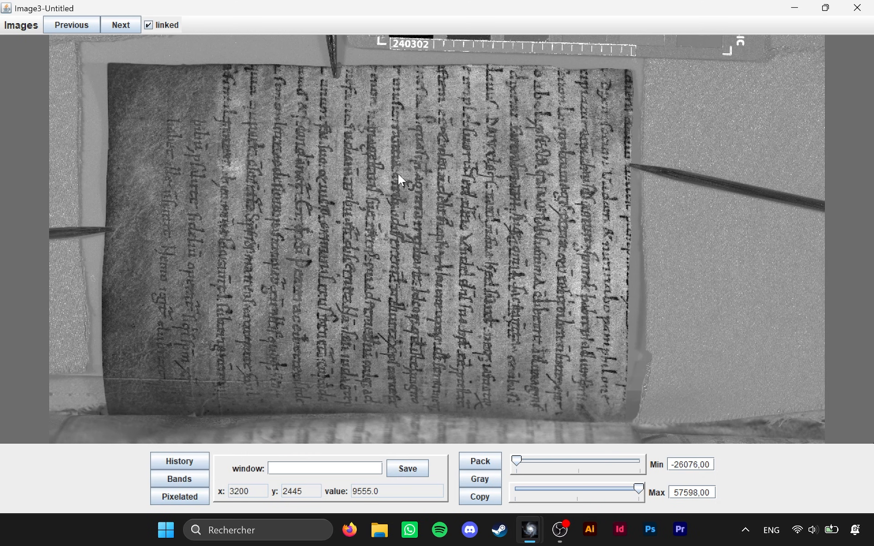
Examine the handwriting in the middle of the subtraction result at several magnifications, from single letters to the whole page.
scroll(405, 264, "up", 5)
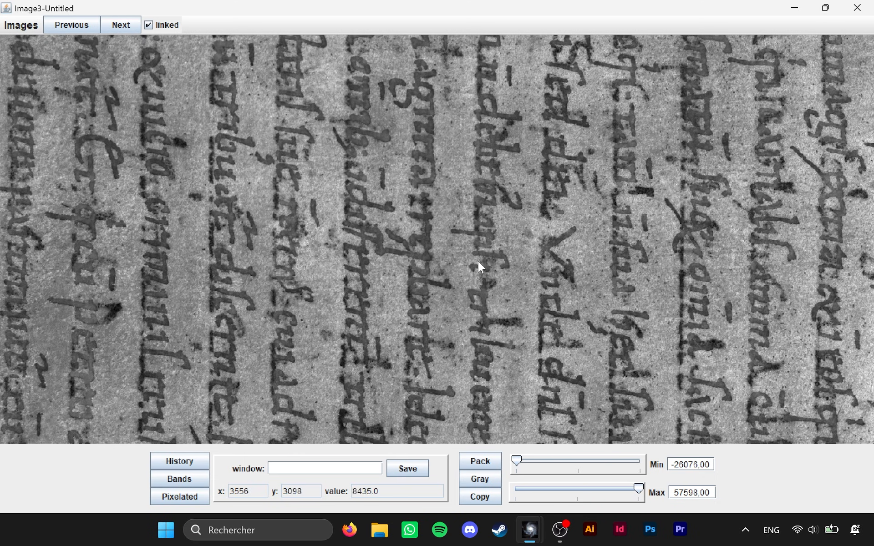
scroll(346, 221, "up", 2)
scroll(466, 273, "down", 5)
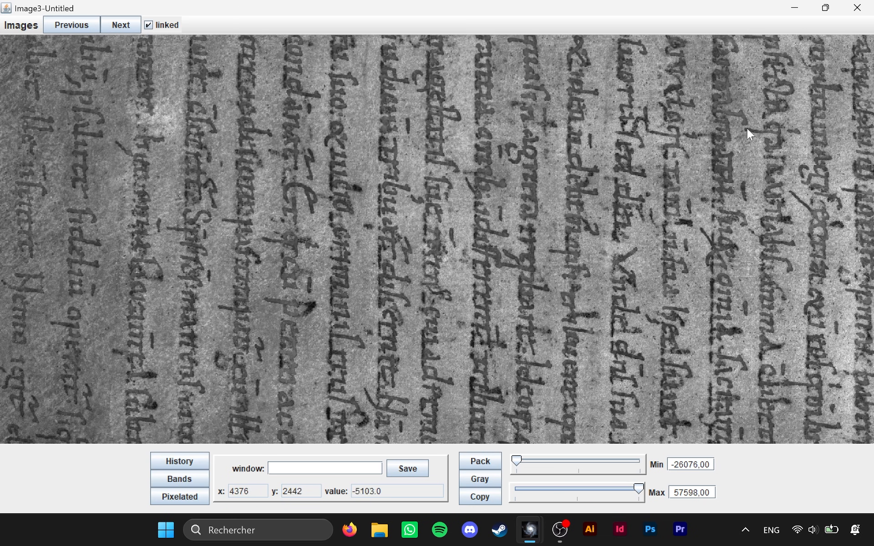
scroll(683, 178, "up", 3)
left_click_drag(552, 132, 540, 265)
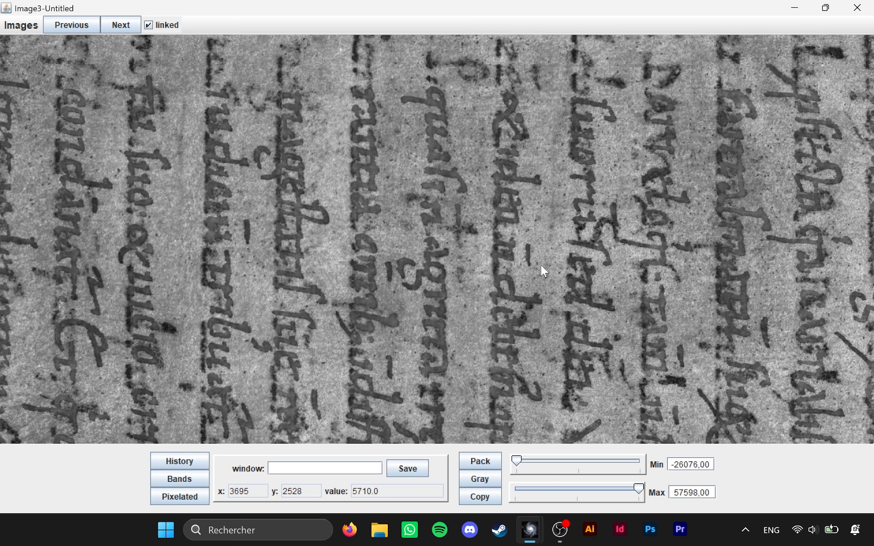
scroll(502, 224, "up", 5)
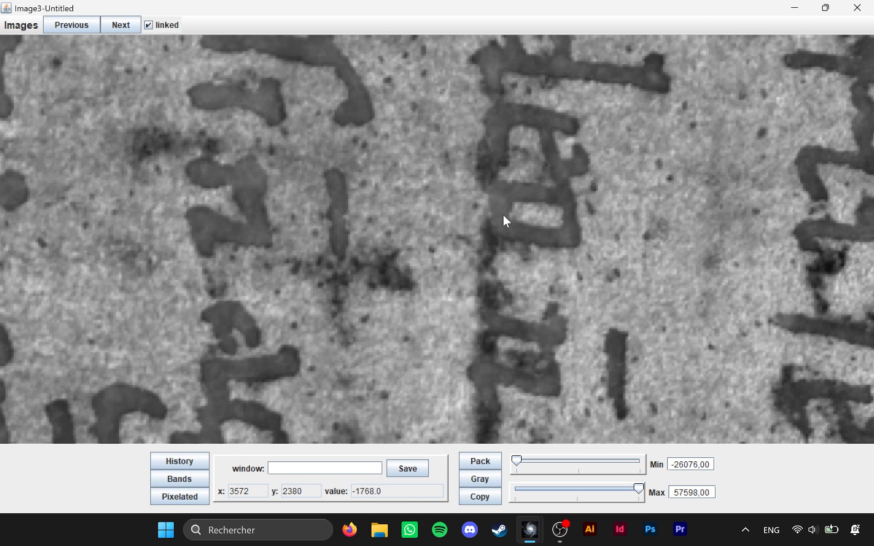
scroll(504, 214, "down", 5)
scroll(504, 296, "up", 1)
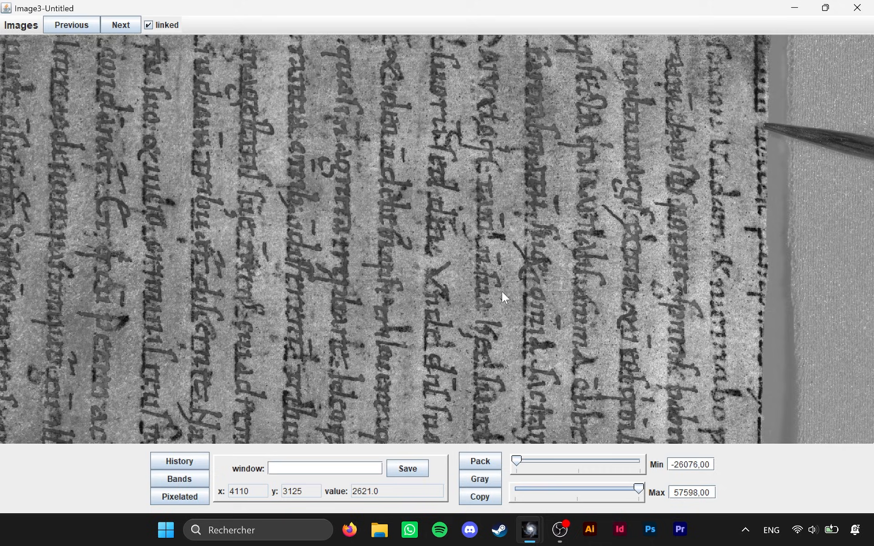
scroll(504, 296, "up", 3)
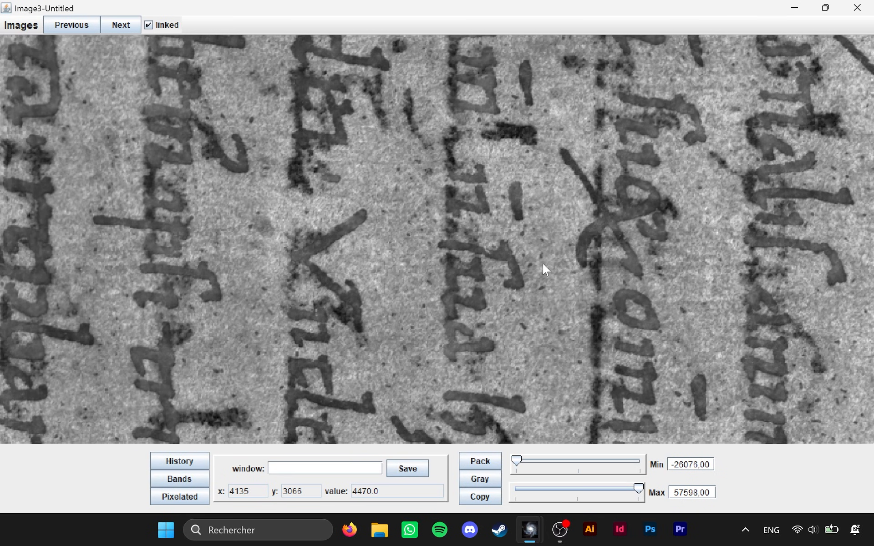
scroll(545, 269, "down", 5)
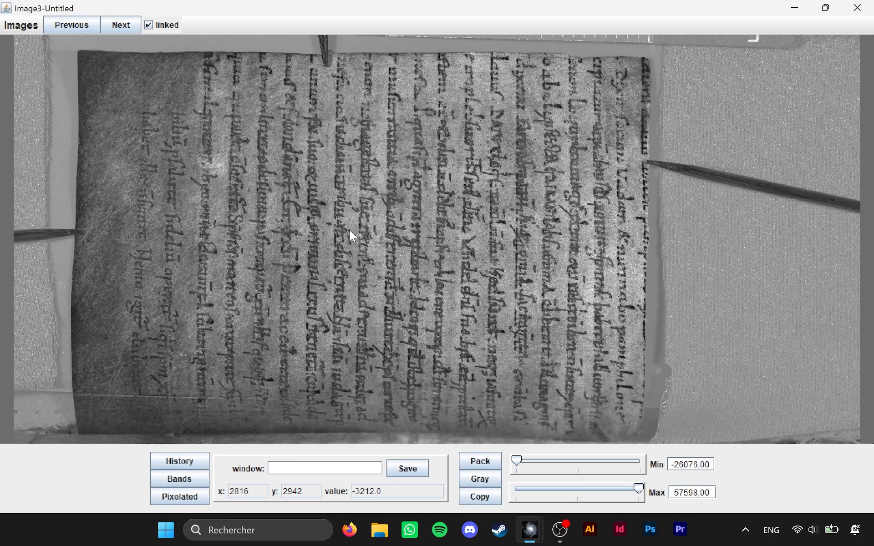
scroll(489, 272, "up", 3)
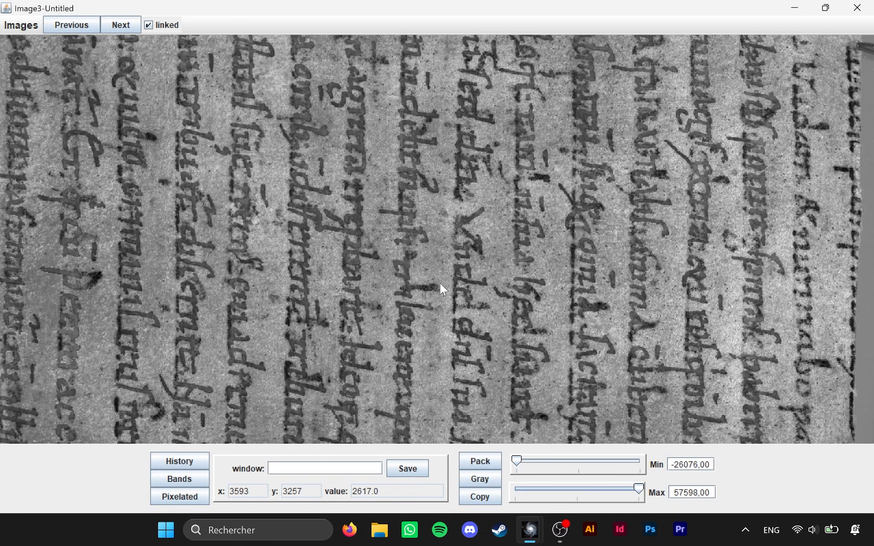
scroll(482, 241, "down", 2)
Compare the writing along the page's upper edge, just below the 240302 scale, in the subtraction result and the source images.
key("Right")
scroll(435, 132, "up", 1)
scroll(432, 109, "up", 1)
left_click_drag(429, 95, 515, 339)
left_click(67, 24)
scroll(514, 100, "up", 3)
left_click_drag(514, 100, 497, 240)
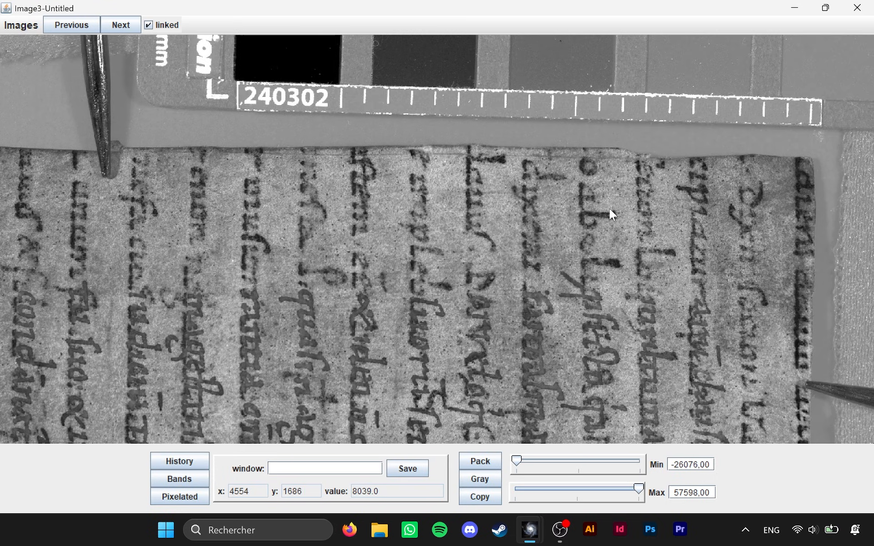
scroll(610, 209, "up", 1)
left_click(113, 28)
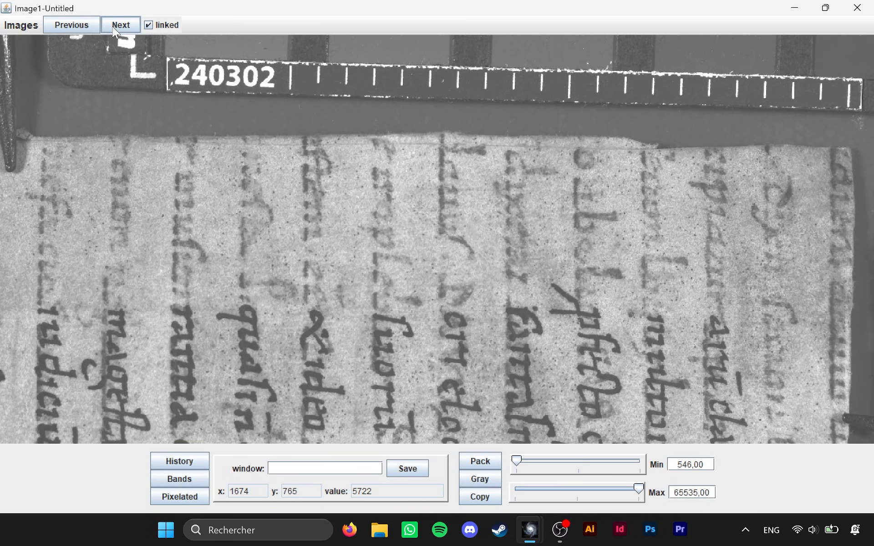
key("Left")
left_click(116, 31)
key("Left")
Inspect the text columns along the page's outer margin in the subtraction result and compare them with the source images.
left_click_drag(634, 228, 559, 141)
left_click_drag(584, 277, 552, 199)
left_click_drag(567, 299, 516, 189)
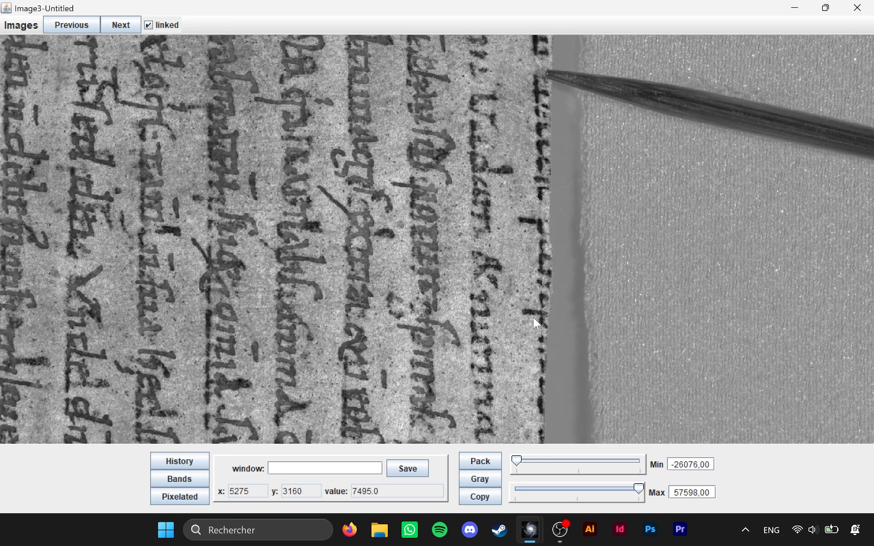
left_click_drag(533, 318, 481, 204)
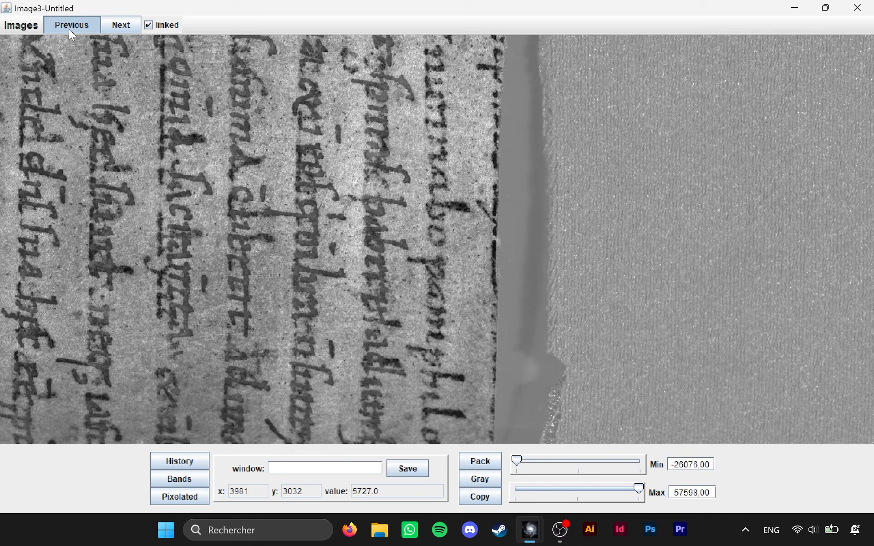
left_click(94, 26)
left_click(121, 25)
scroll(291, 190, "down", 2)
left_click_drag(290, 186, 482, 272)
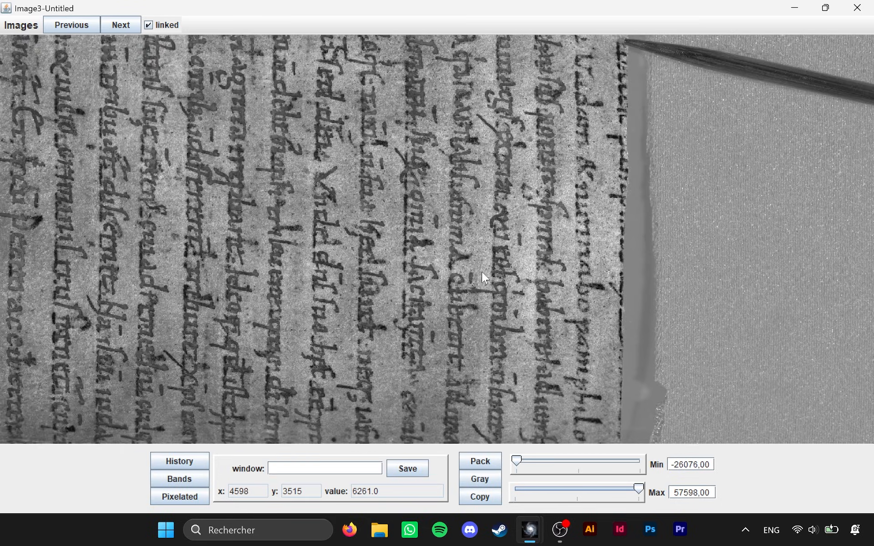
scroll(482, 272, "down", 2)
left_click_drag(270, 123, 385, 210)
scroll(386, 210, "up", 2)
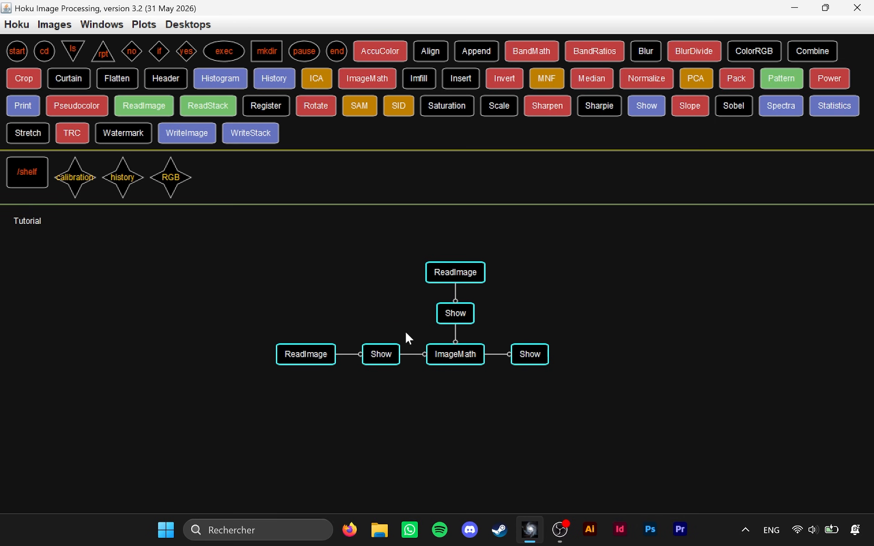
Set the ImageMath process's operation to add.
left_click(458, 355)
left_click(575, 392)
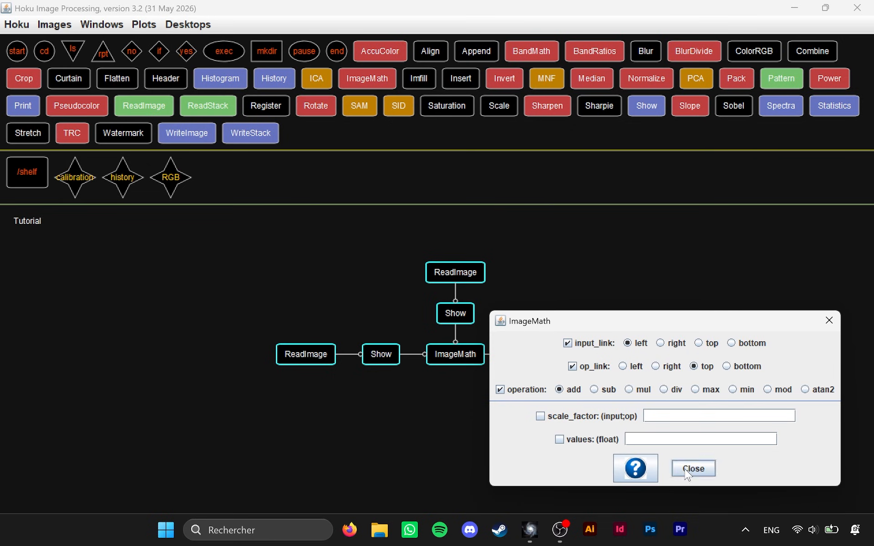
left_click(691, 472)
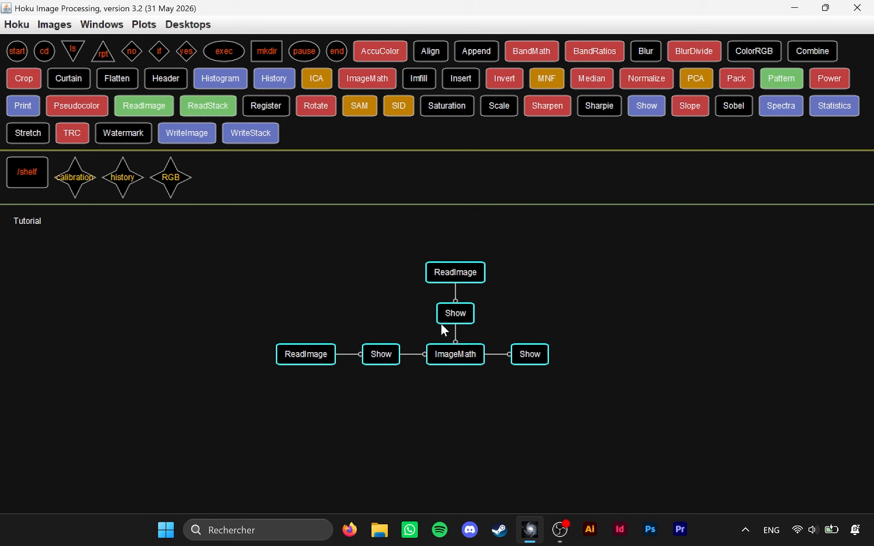
Review the ImageMath process's input link, op link and operation settings, and close its dialog.
double_click(454, 354)
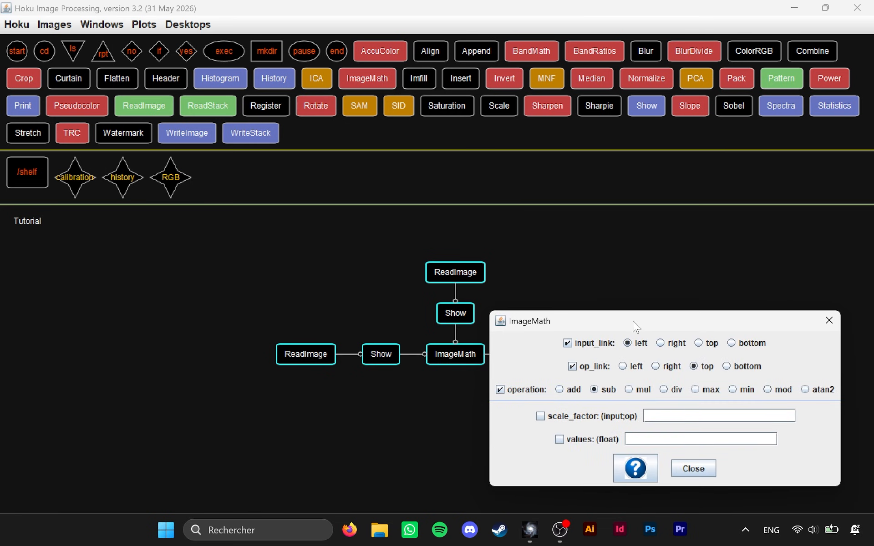
left_click_drag(638, 324, 308, 284)
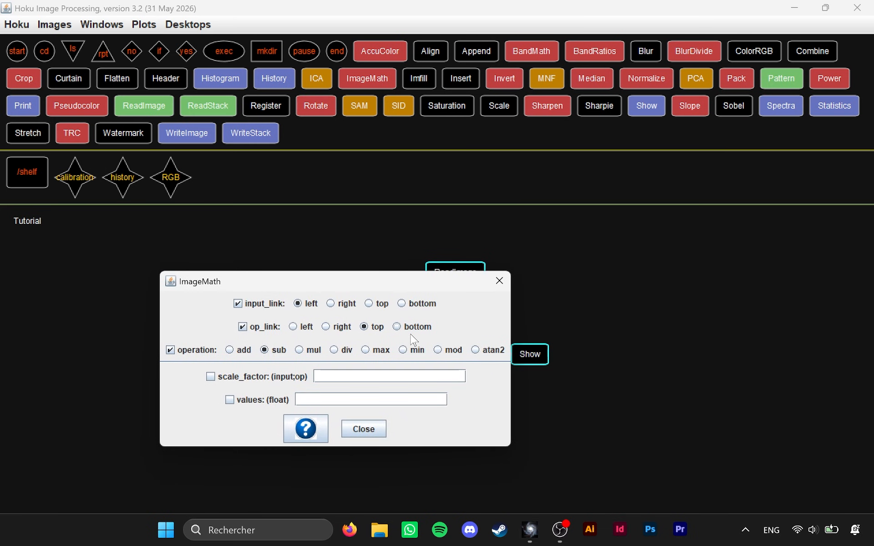
left_click(371, 429)
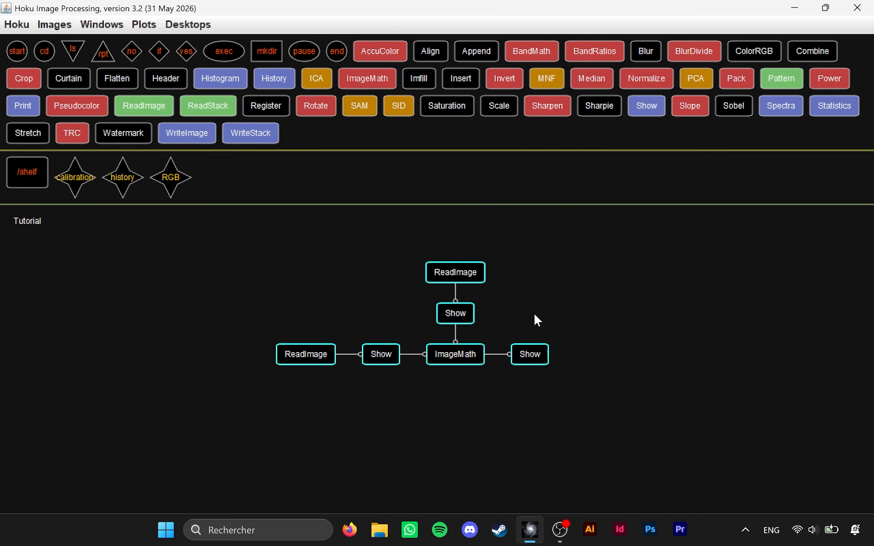
left_click(451, 355)
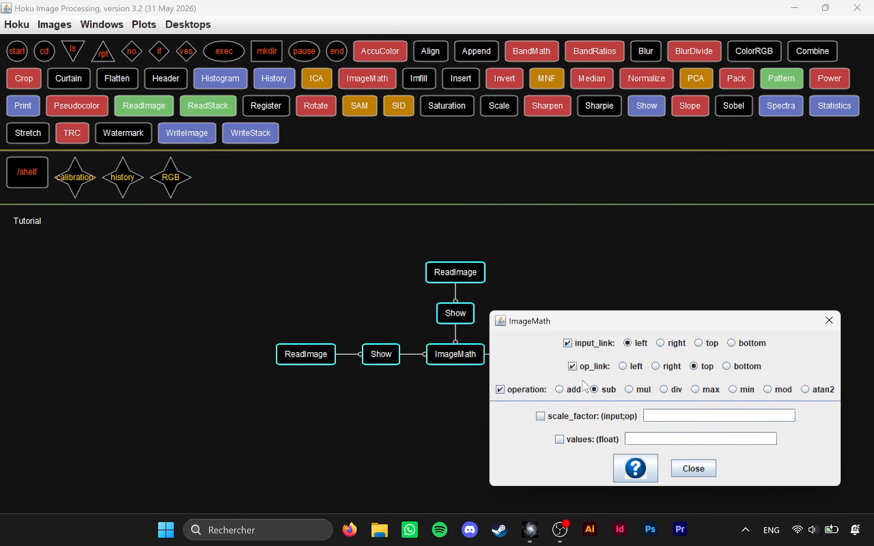
left_click(693, 468)
left_click(693, 468)
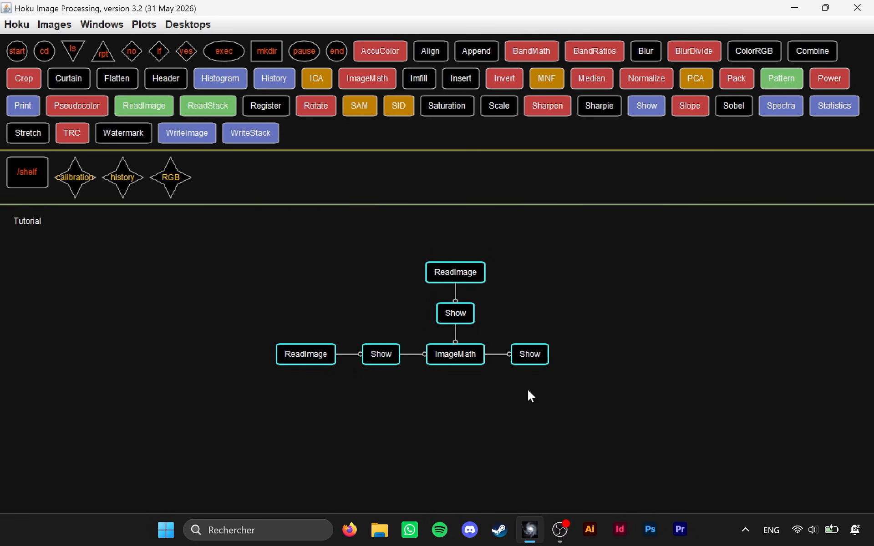